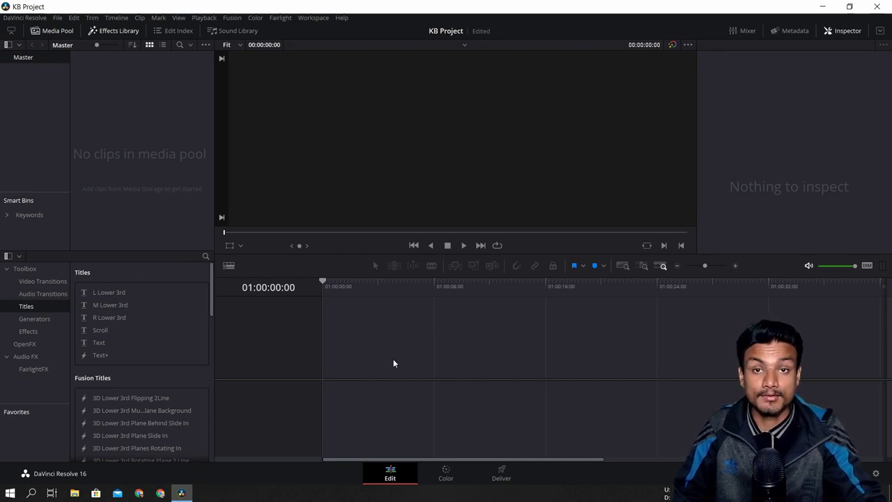
Import WEB-13 12-25-17.mp4 from the REC folder into the media pool and place it at the start of a new timeline
key(alt+Tab)
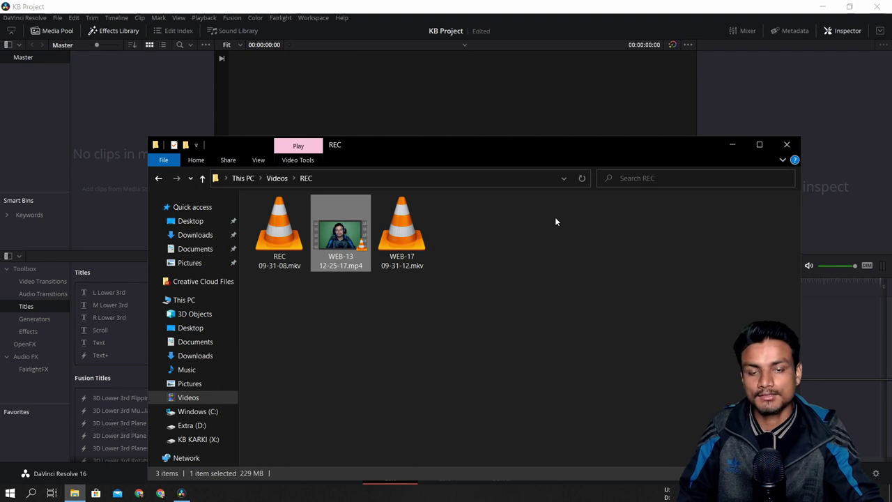
drag(340, 241, 140, 100)
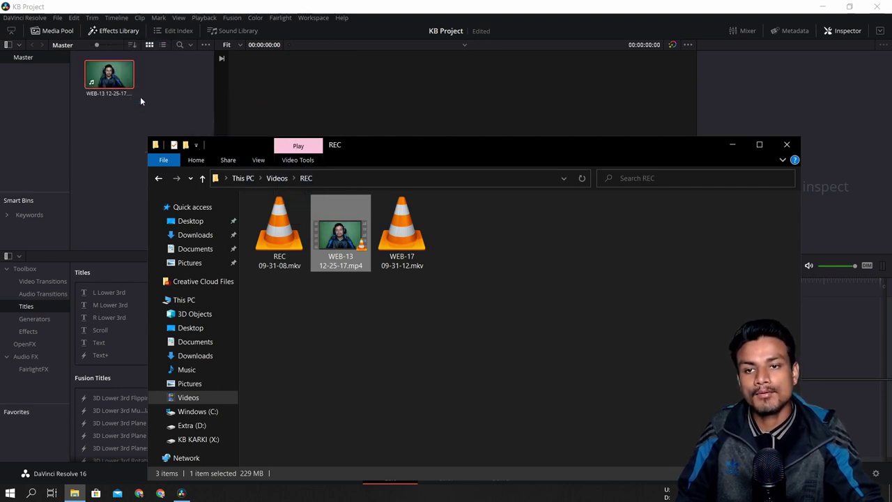
click(787, 144)
drag(119, 81, 325, 357)
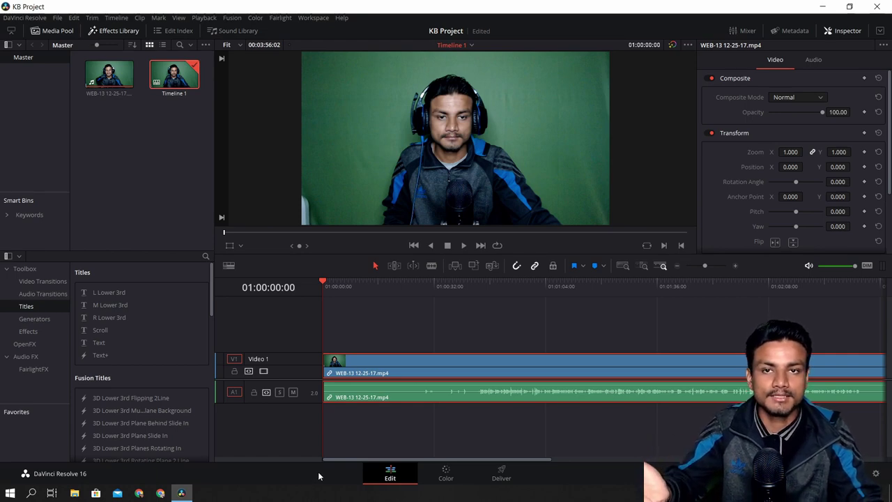
In the clip's color node key settings, set the Qualifier gain to 2.000 and lower its offset to about -0.77
click(445, 472)
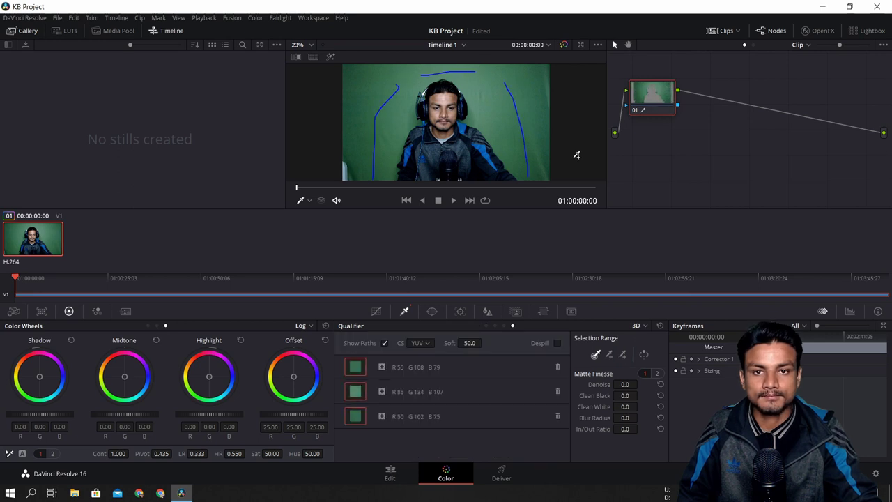
click(516, 311)
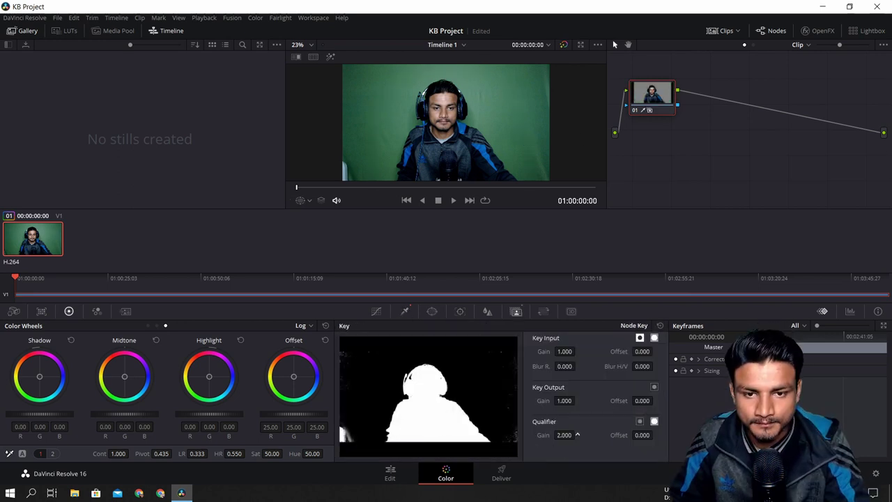
drag(642, 435, 617, 435)
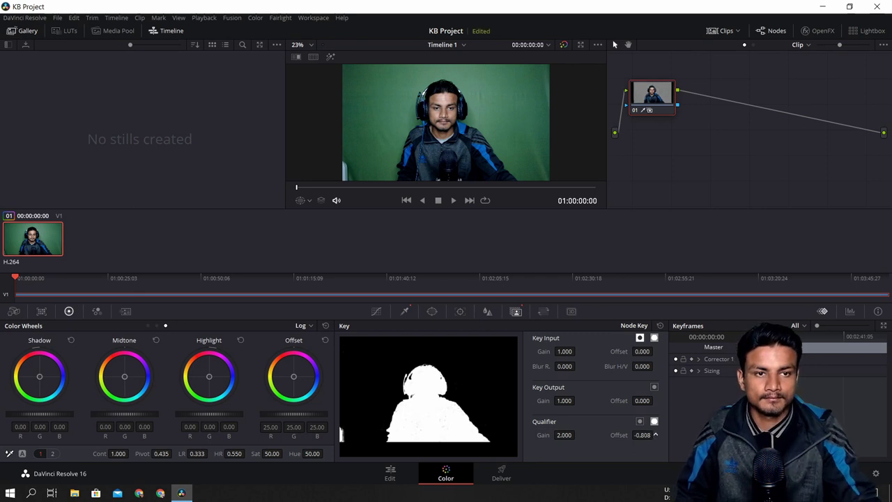
right_click(767, 154)
click(812, 188)
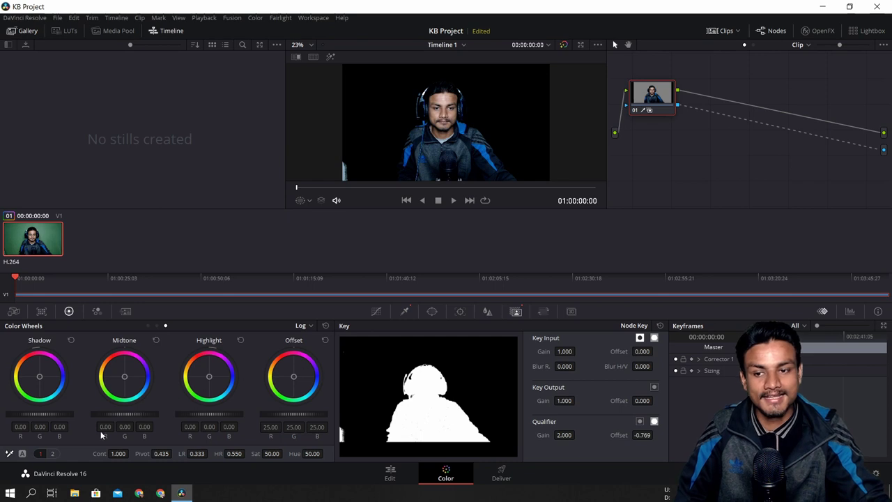
click(9, 453)
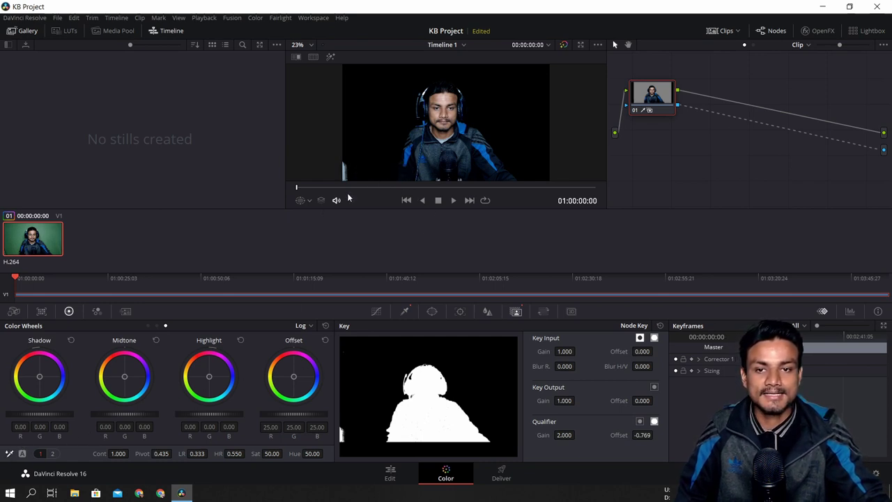
key(ctrl+z)
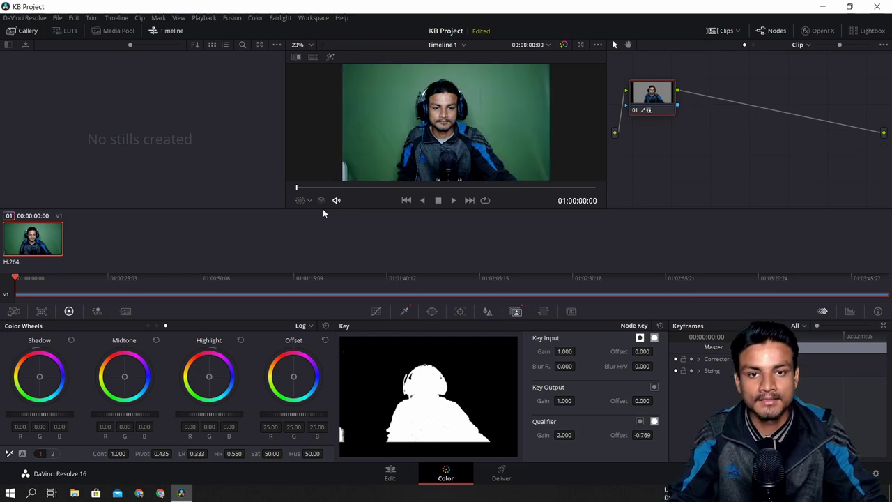
Add an alpha output to the node graph and connect node 01's key output to it
right_click(714, 177)
click(757, 212)
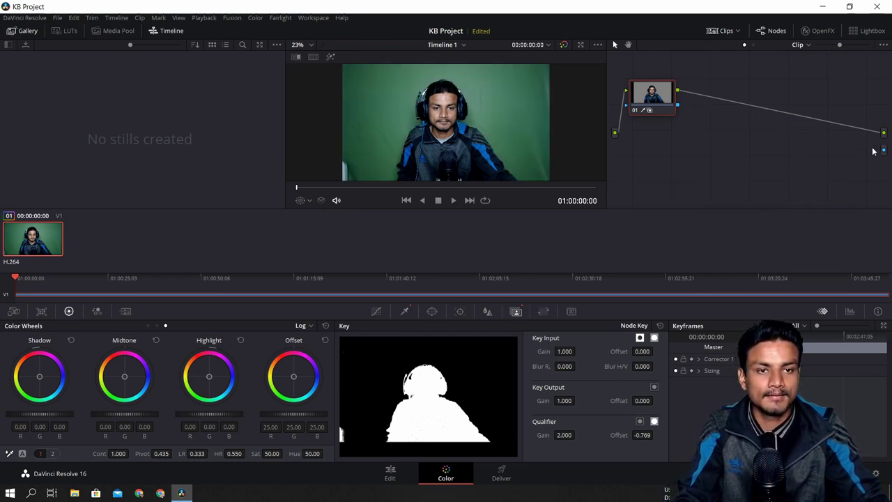
drag(680, 105, 886, 156)
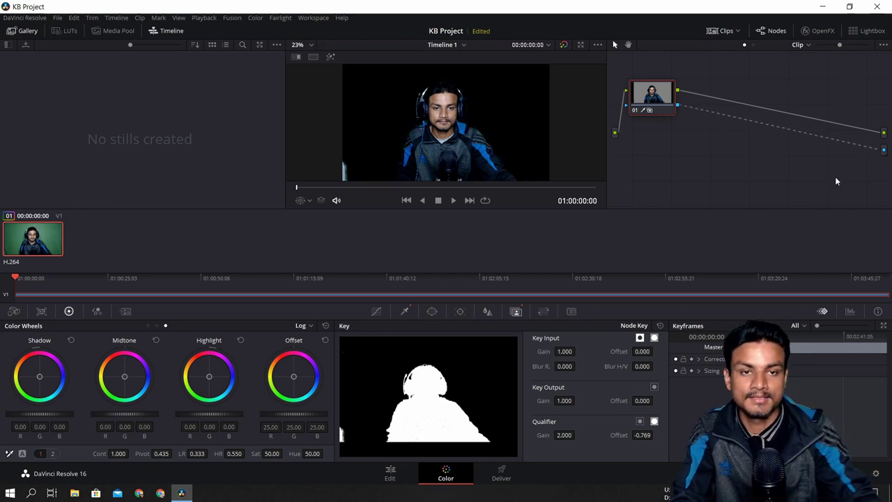
Add a serial node after node 01 and set its Log shadow to 0.14 and midtone to -0.03
key(alt+s)
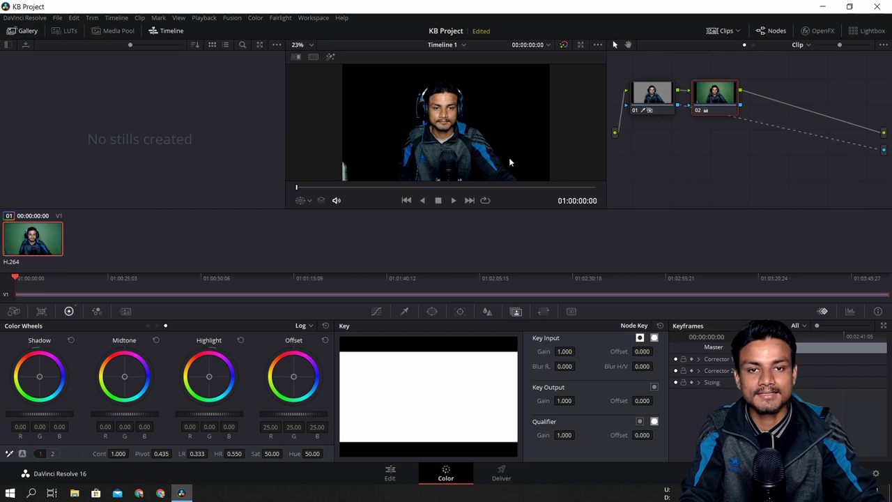
mouse_move(63, 413)
mouse_down()
mouse_move(75, 412)
mouse_move(65, 412)
mouse_up()
drag(124, 415, 117, 414)
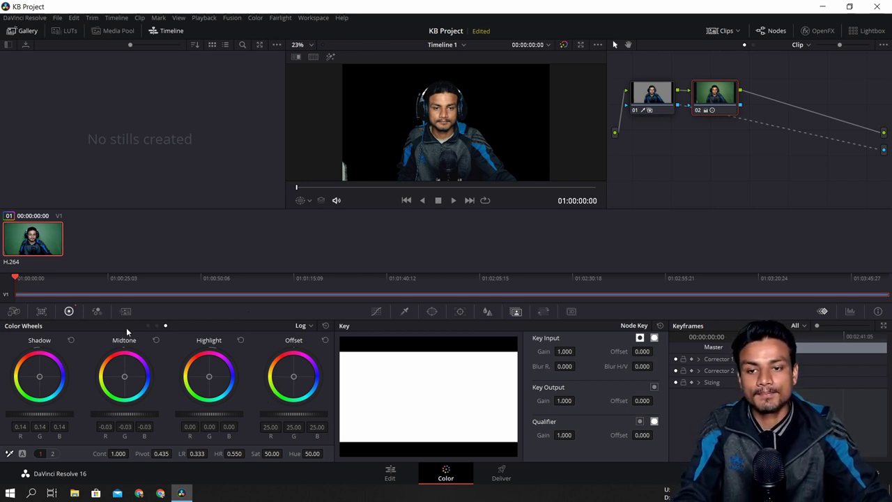
click(157, 326)
click(147, 326)
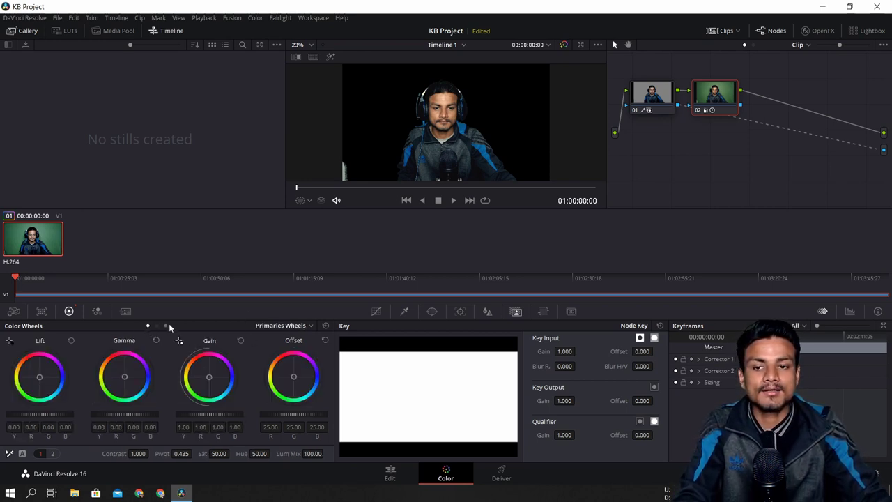
click(165, 326)
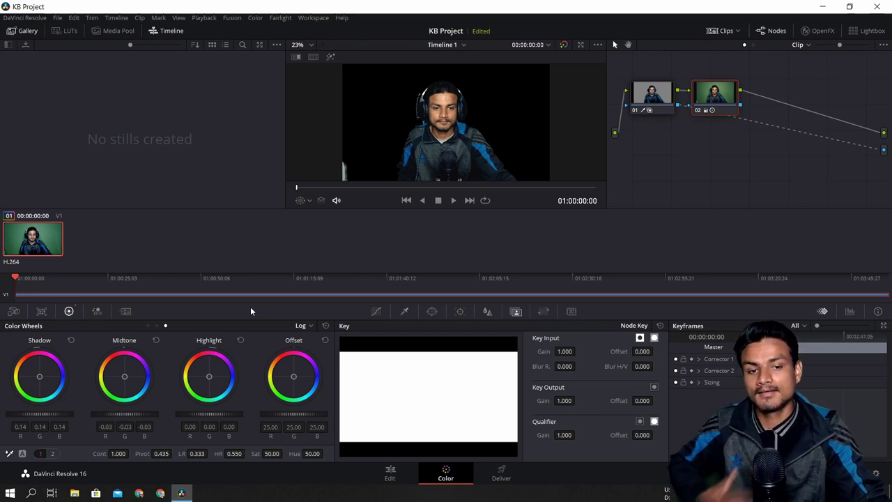
click(502, 474)
click(389, 474)
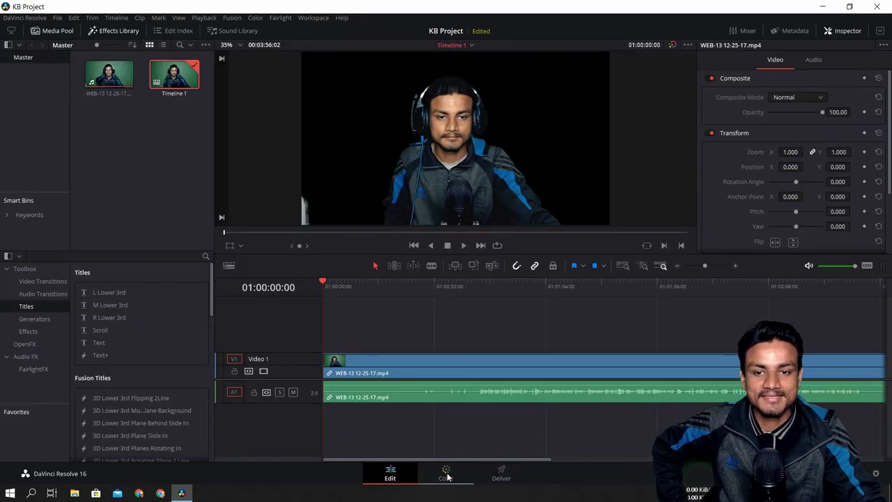
click(446, 474)
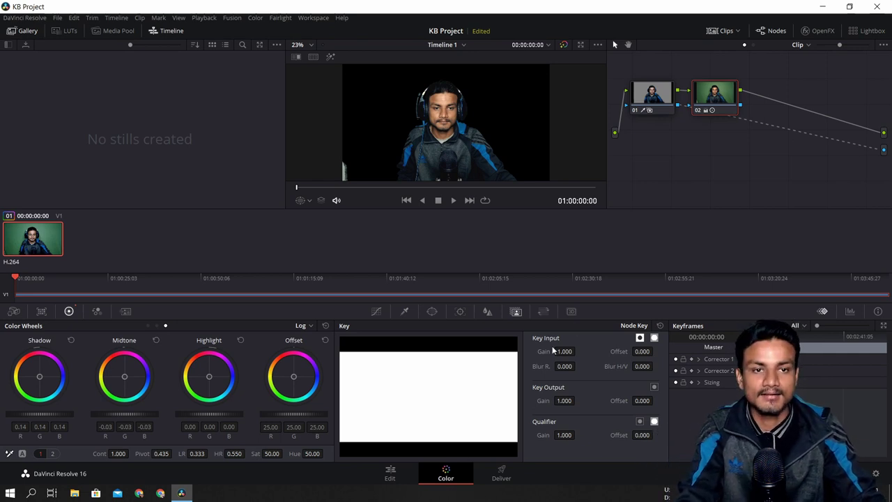
right_click(724, 95)
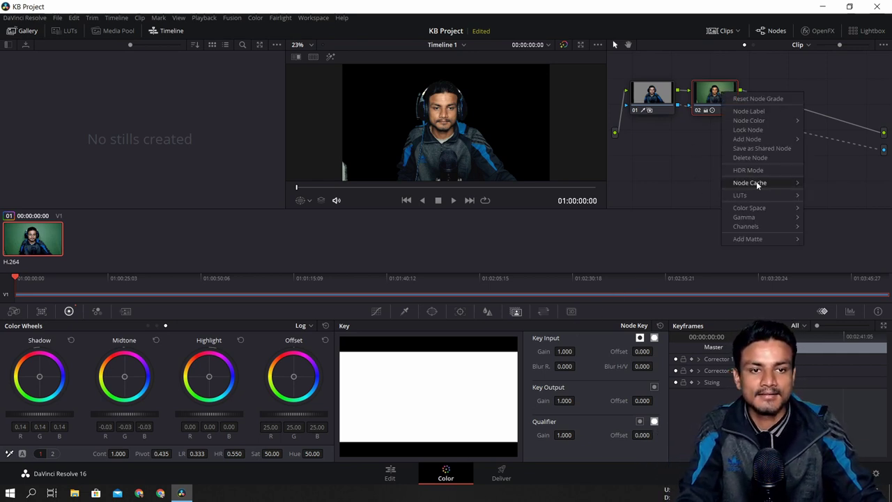
click(687, 249)
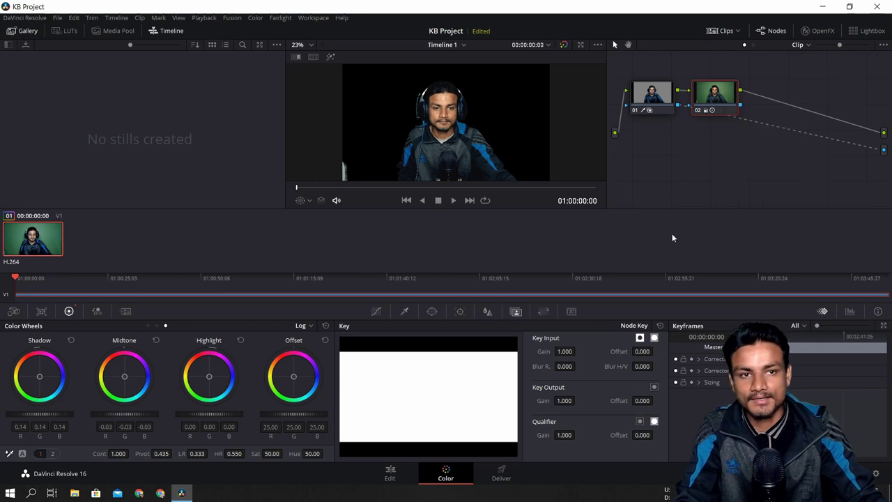
right_click(714, 94)
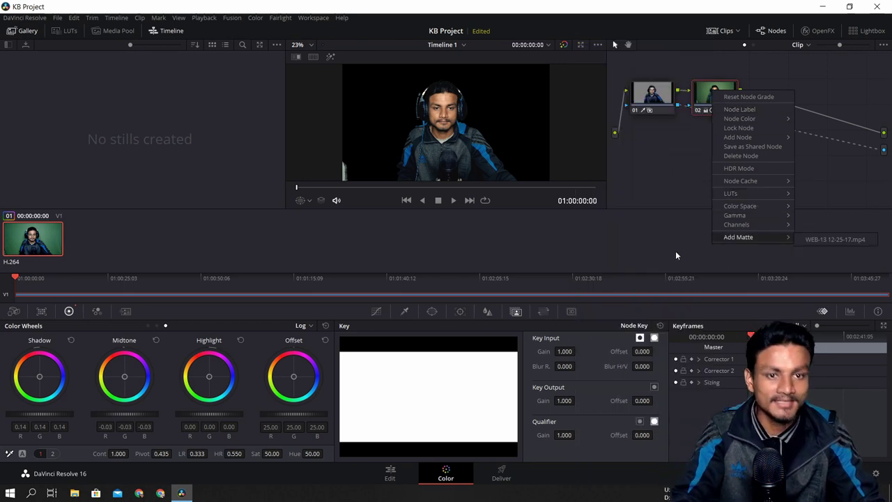
click(663, 233)
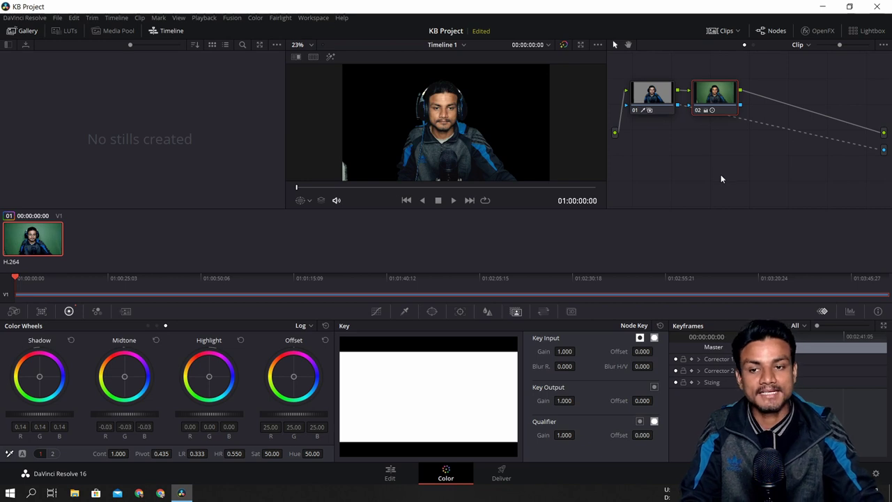
click(390, 473)
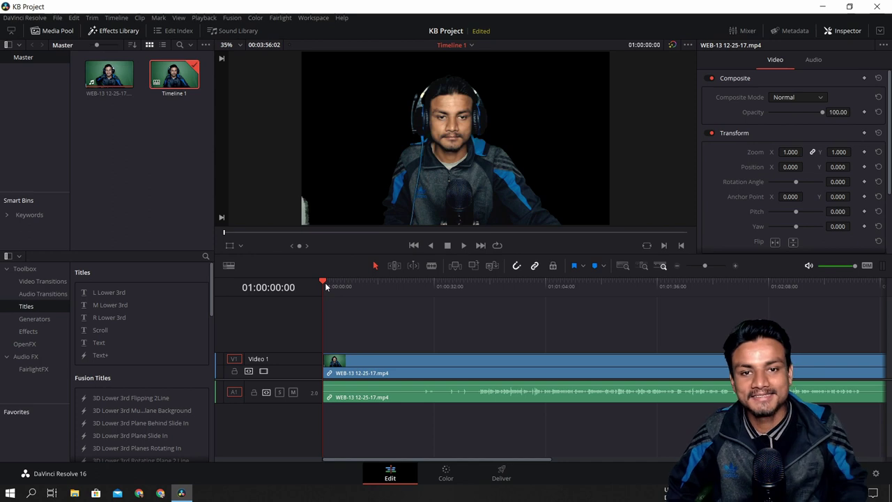
click(447, 474)
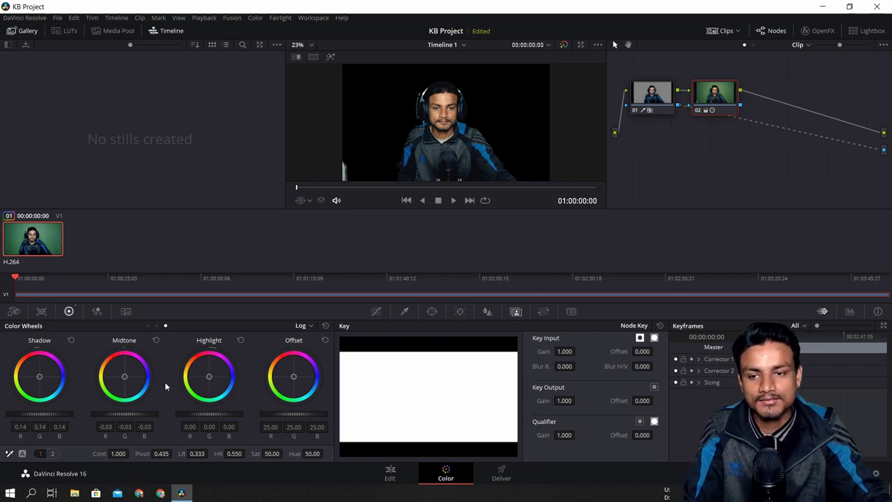
On node 02, set the Log shadow to 0.01, midtone to -0.05 and highlight to -0.01
drag(58, 414, 30, 417)
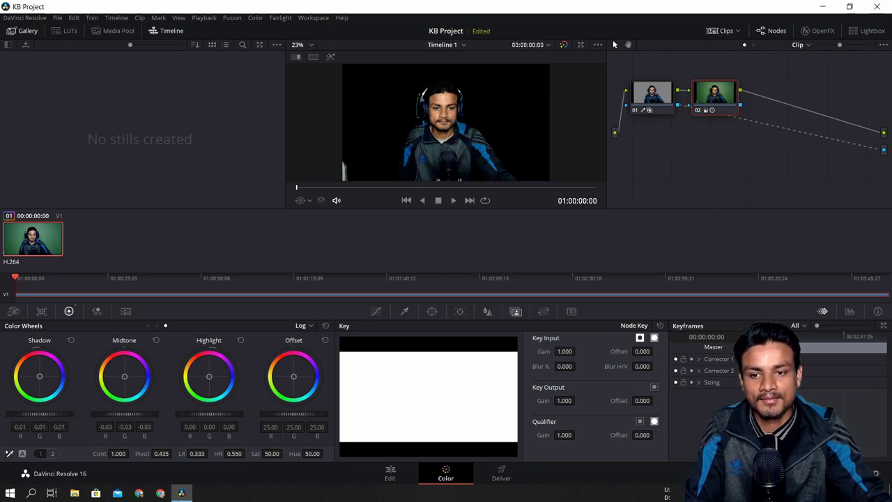
drag(111, 414, 115, 414)
drag(216, 414, 209, 414)
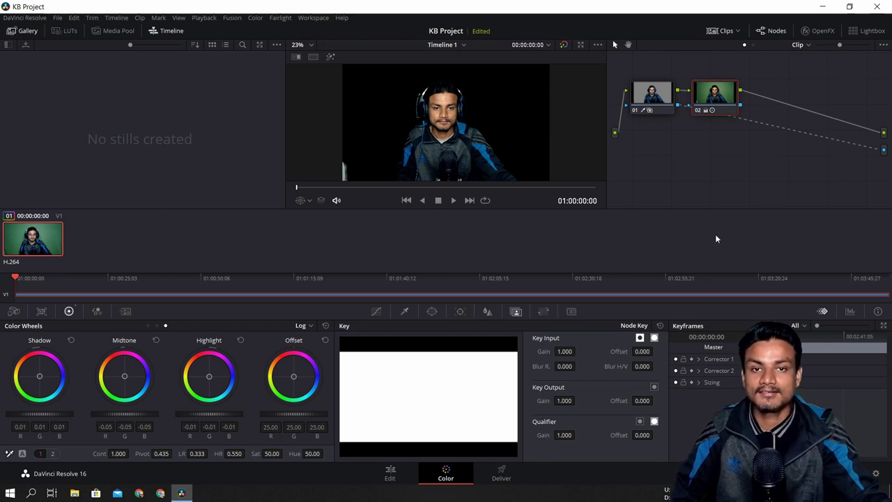
Return to the Edit page and browse the effects library's titles, generators and effects
click(390, 474)
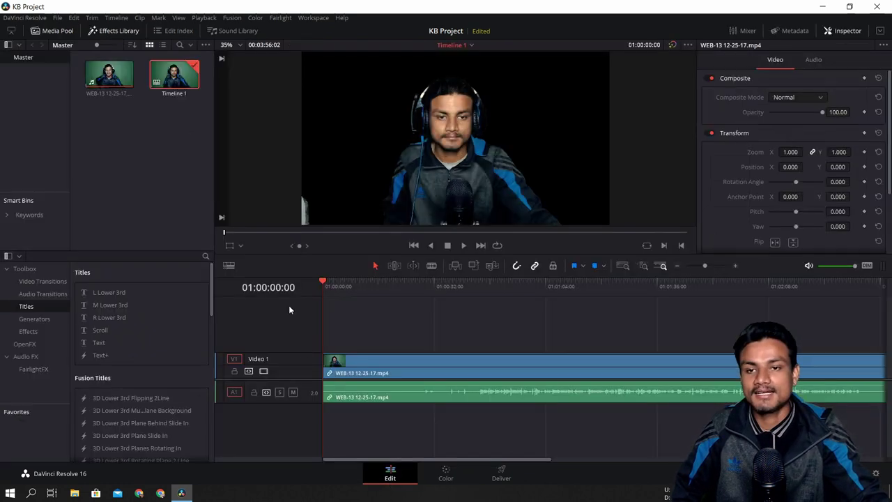
scroll(115, 396, down, 10)
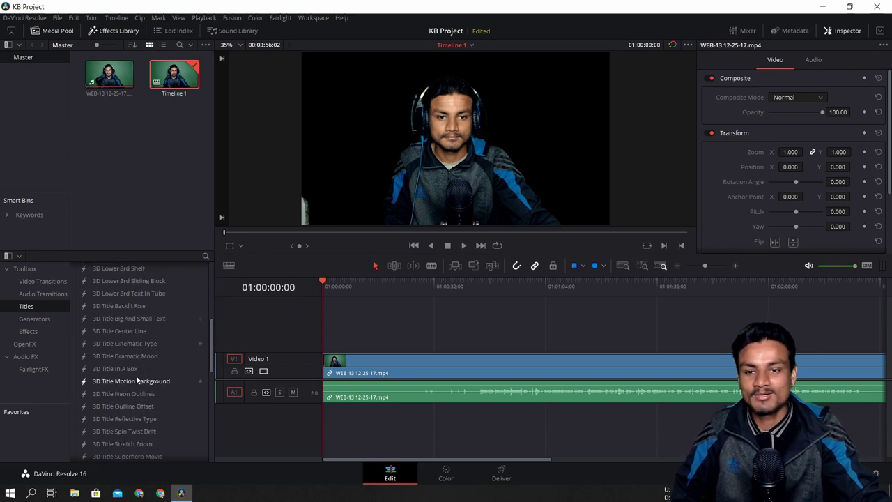
scroll(136, 375, down, 6)
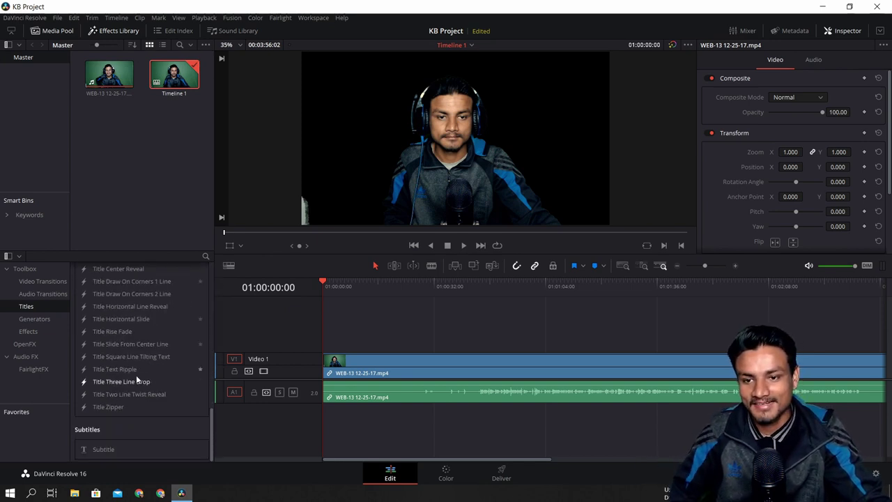
scroll(109, 397, up, 8)
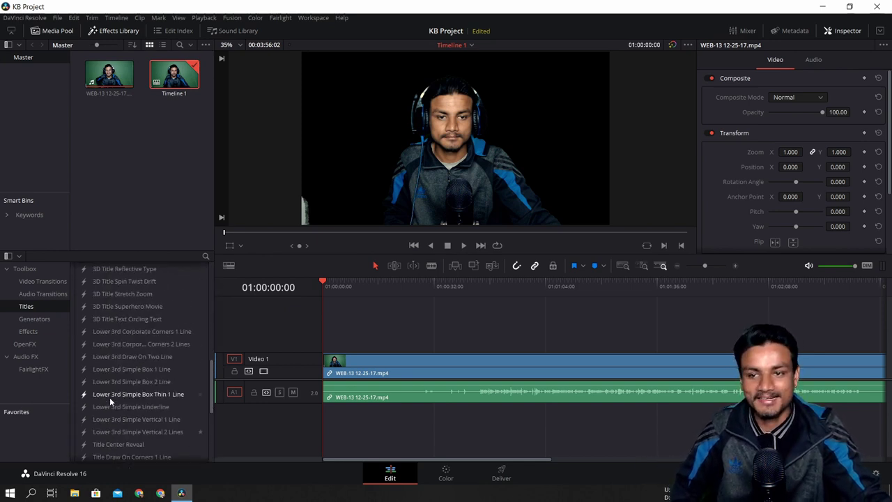
click(34, 319)
click(32, 331)
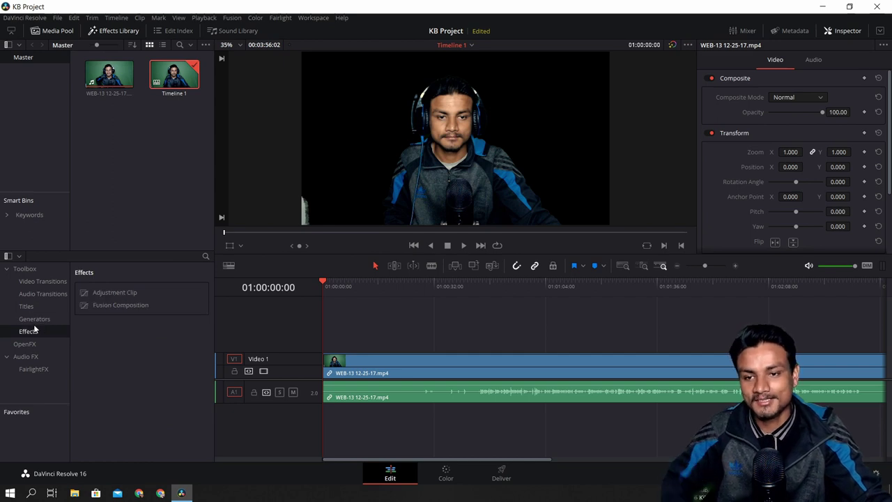
Look through the available video transitions, from the Dissolve group to the Wipe group
click(35, 283)
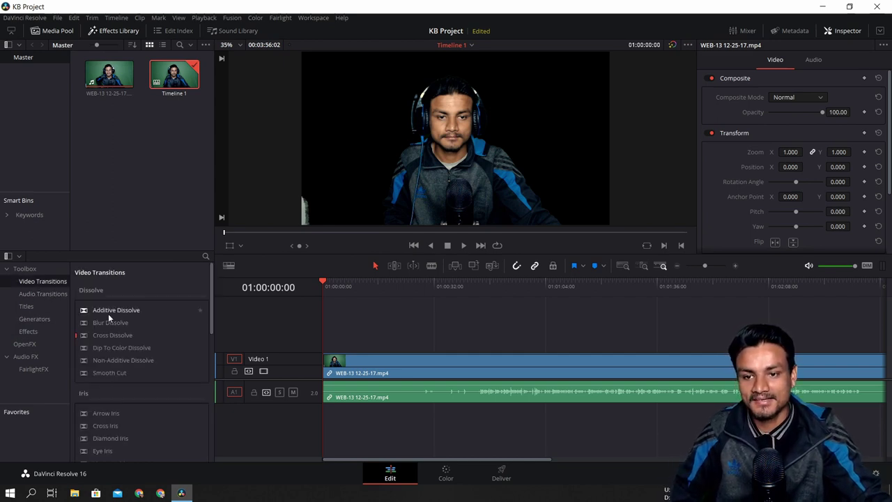
scroll(119, 342, down, 3)
scroll(122, 350, down, 5)
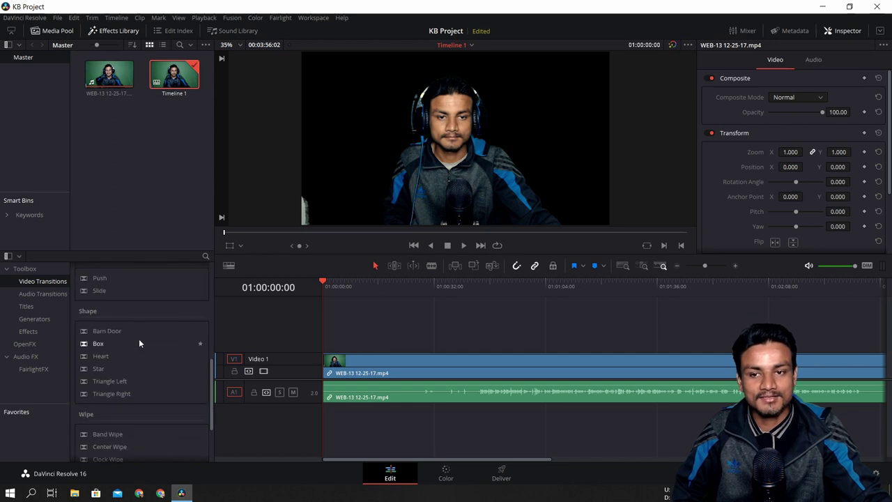
scroll(123, 373, down, 3)
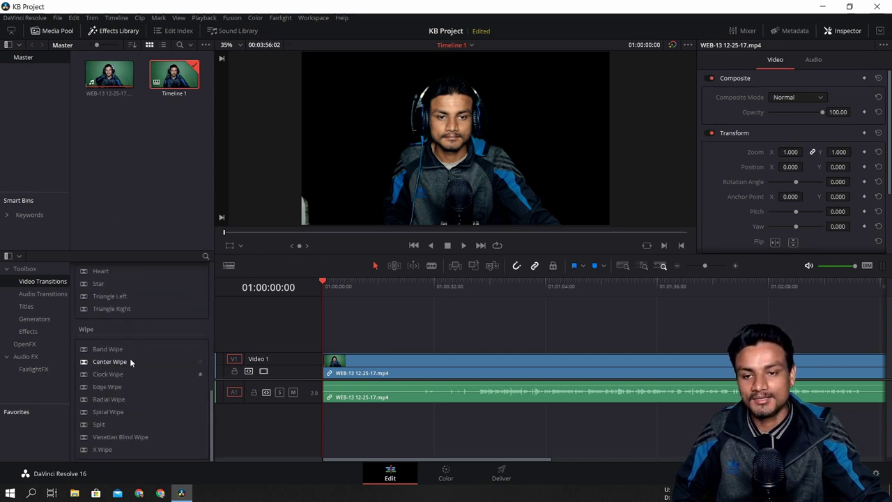
click(446, 472)
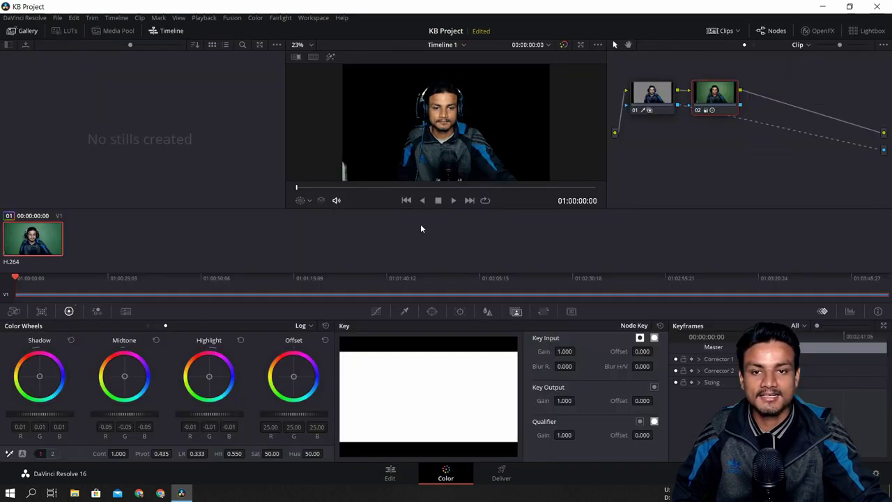
click(389, 475)
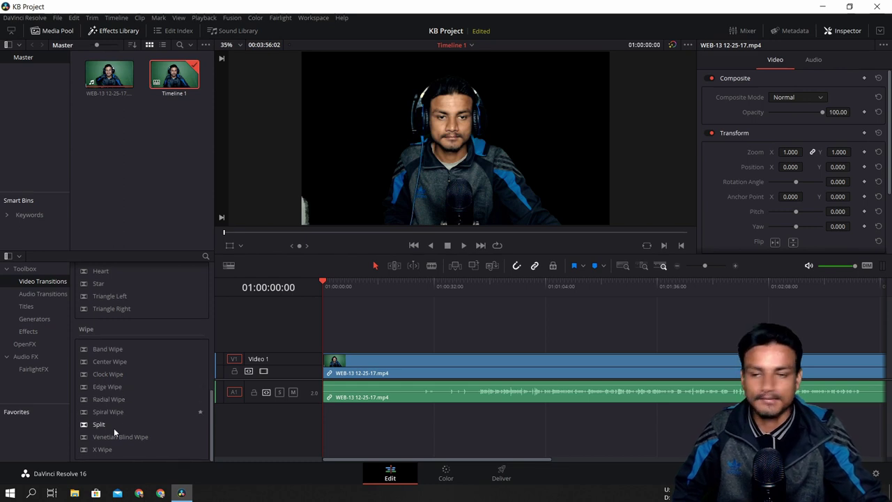
scroll(114, 451, up, 10)
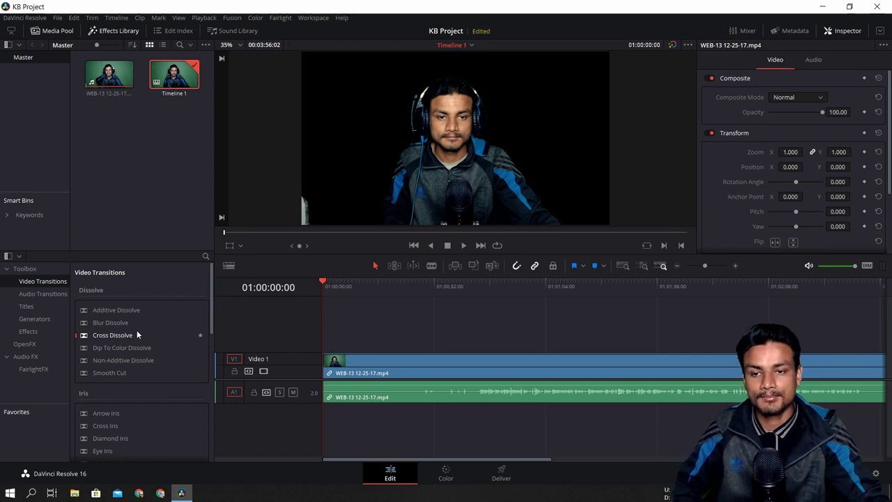
scroll(138, 325, down, 3)
scroll(125, 339, down, 9)
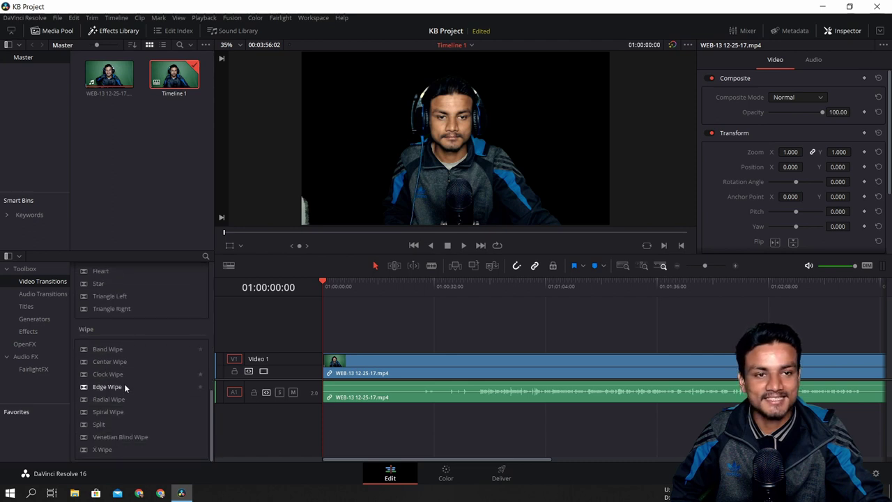
scroll(124, 384, up, 12)
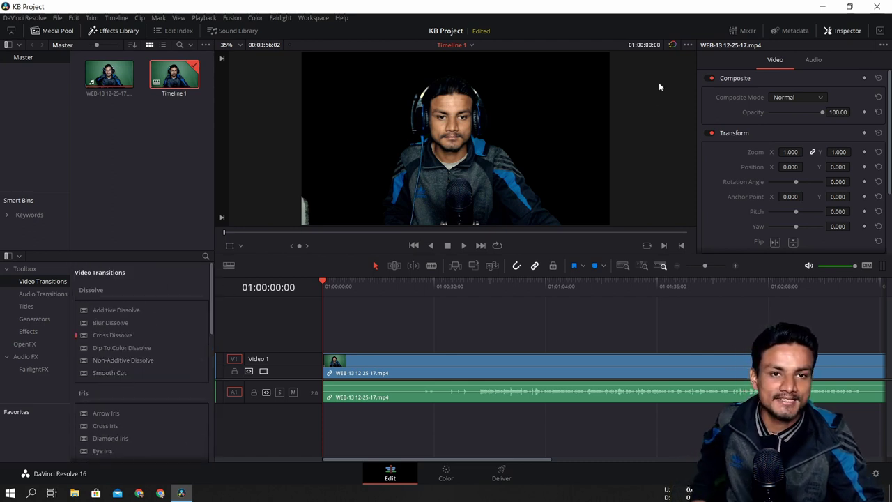